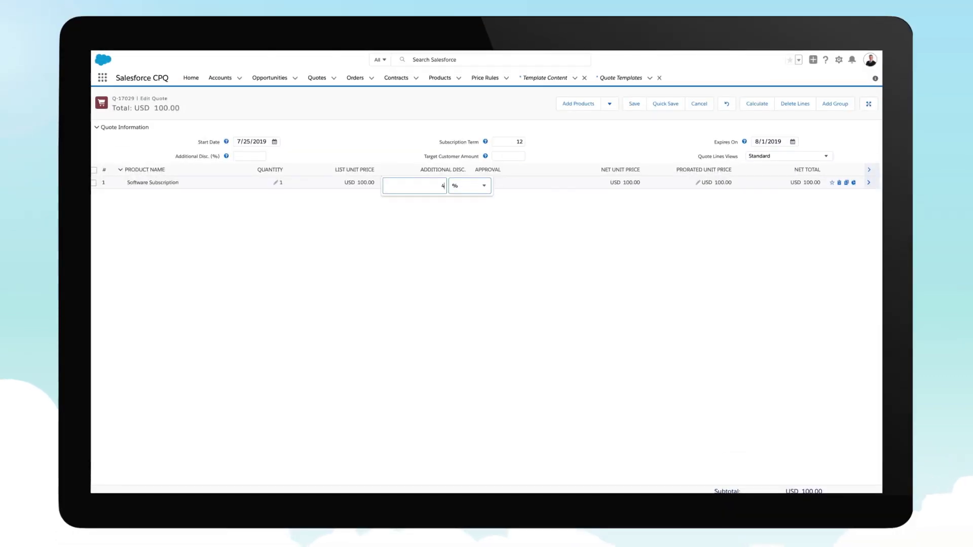
Save the 40% discounted lines and preview Q-17029's manager, director and finance Discounting approvals.
left_click(766, 106)
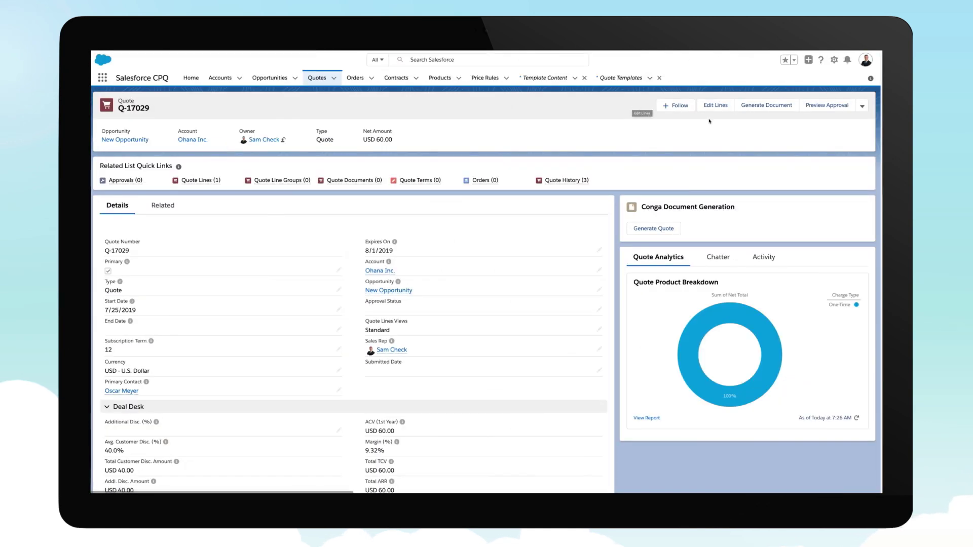
left_click(827, 105)
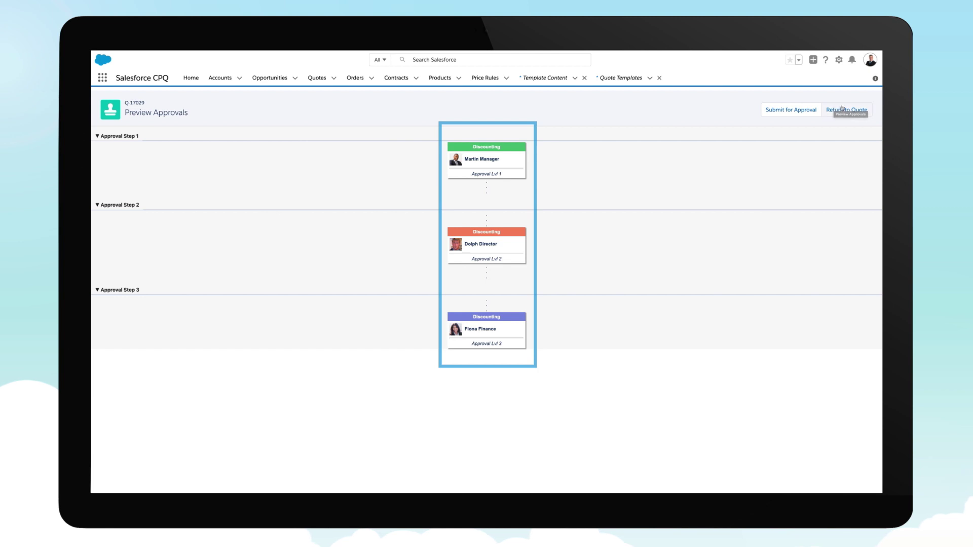
Change quote Q-17029's payment terms to Net 60 and preview its approvals, now including Terms.
left_click(842, 108)
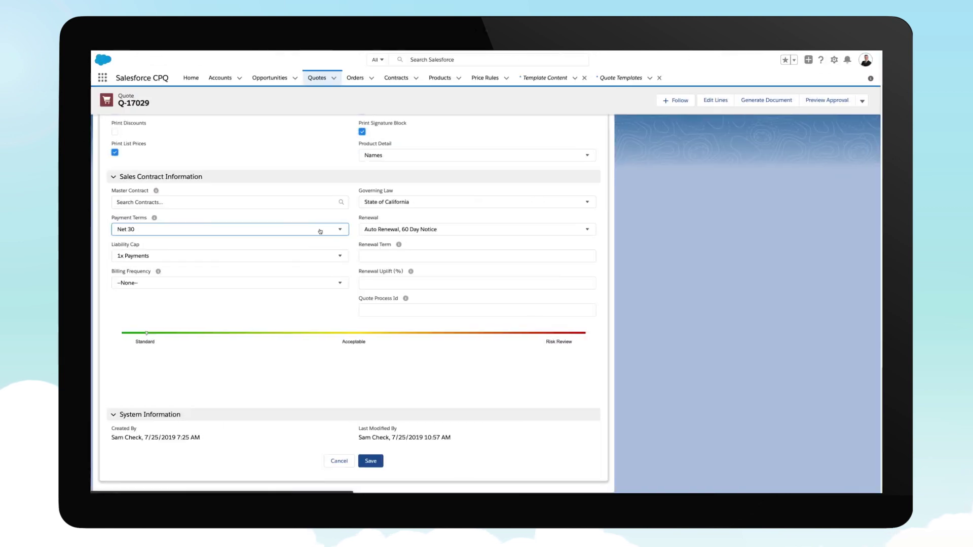
left_click(320, 231)
left_click(283, 315)
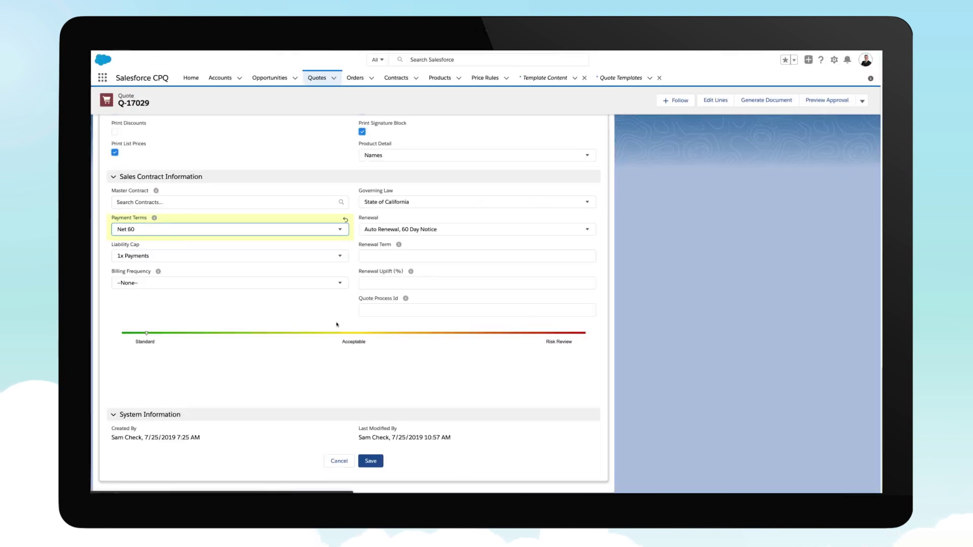
left_click(371, 461)
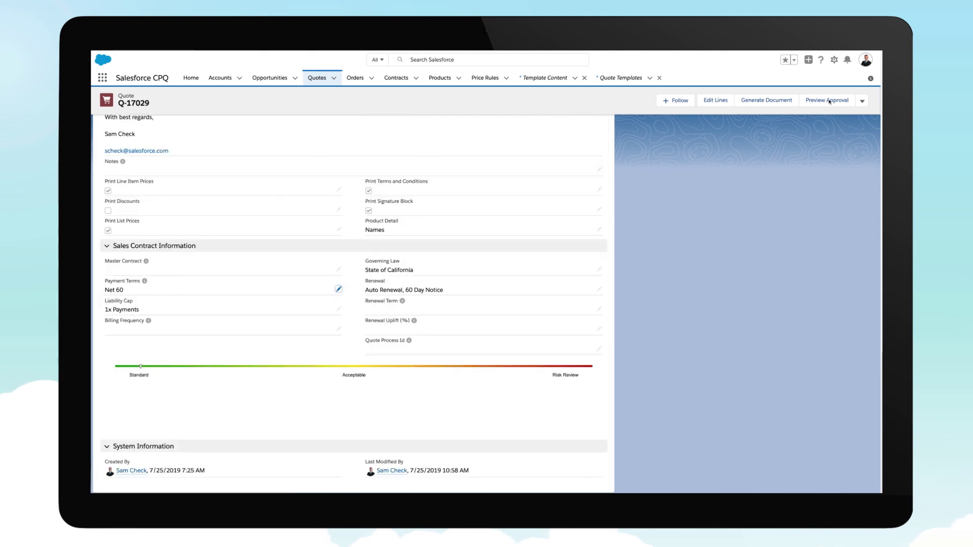
left_click(828, 100)
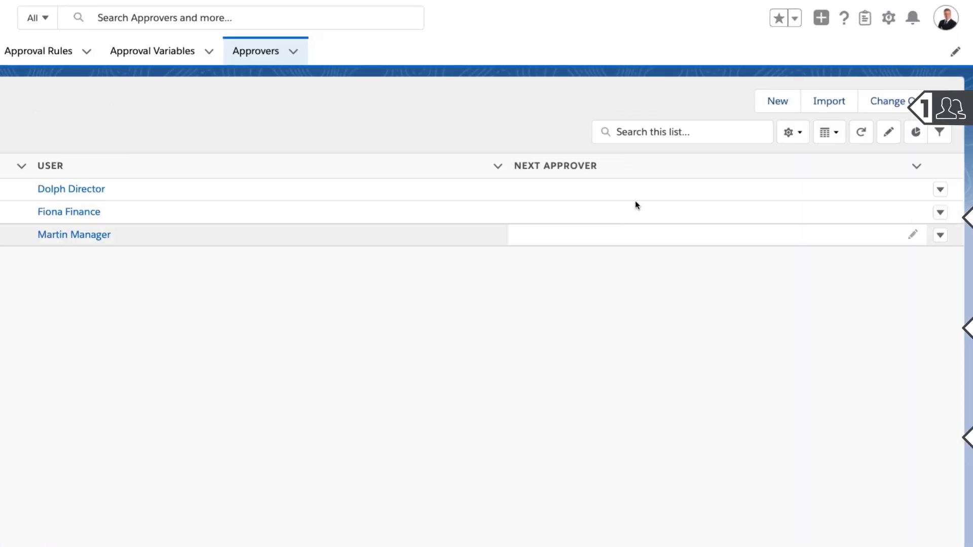
Fill in a new approver named Legal, assigned to the legal team's user.
left_click(772, 107)
type("Legal")
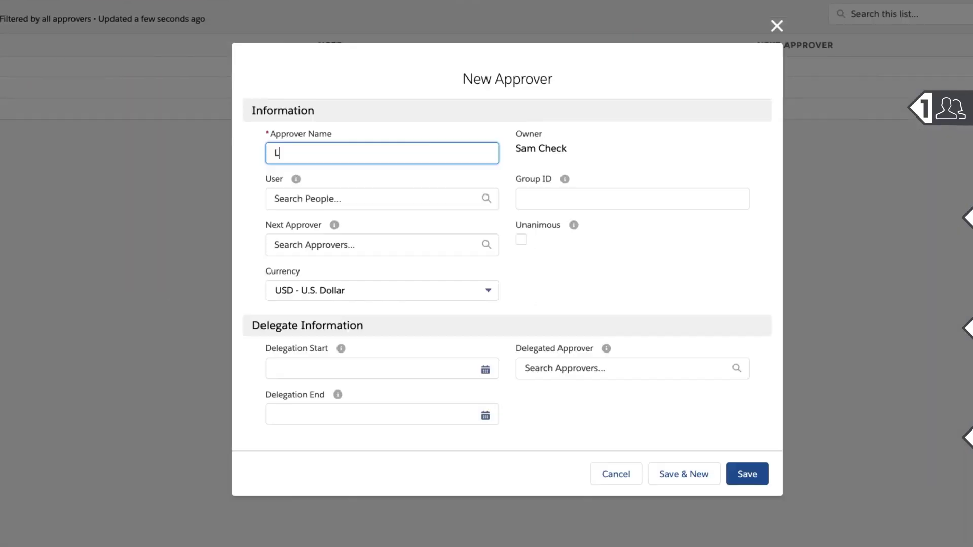
left_click(418, 197)
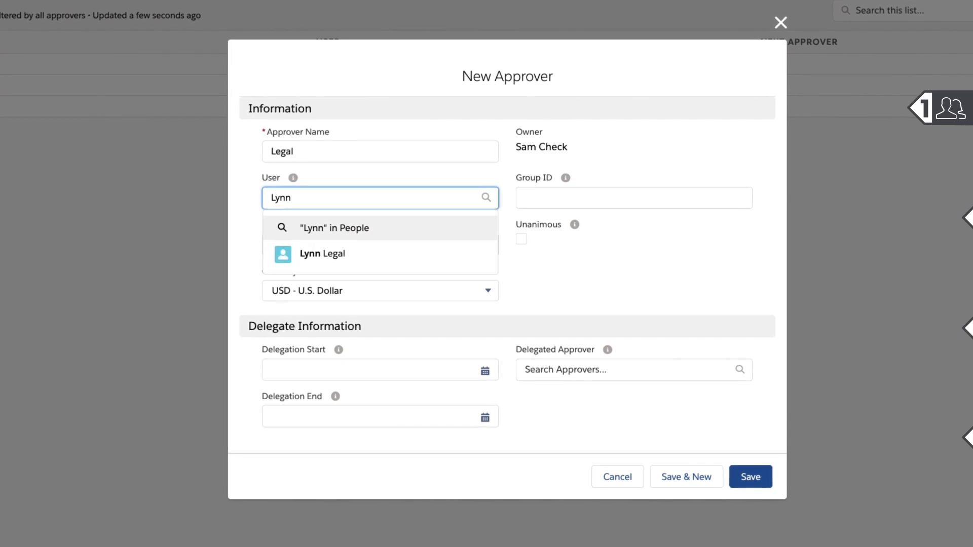
left_click(402, 254)
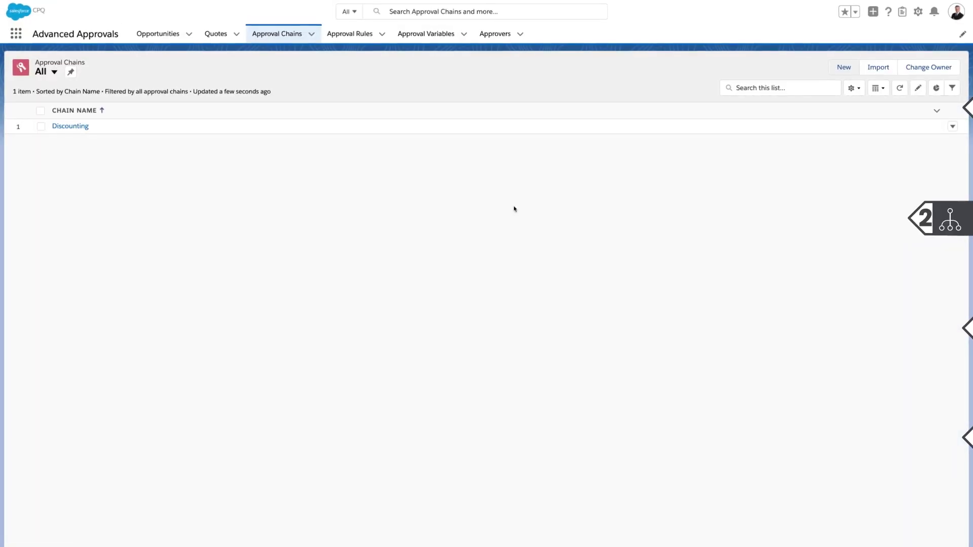
Create an approval chain named Terms with target object SBQQ__Quote__c.
left_click(844, 66)
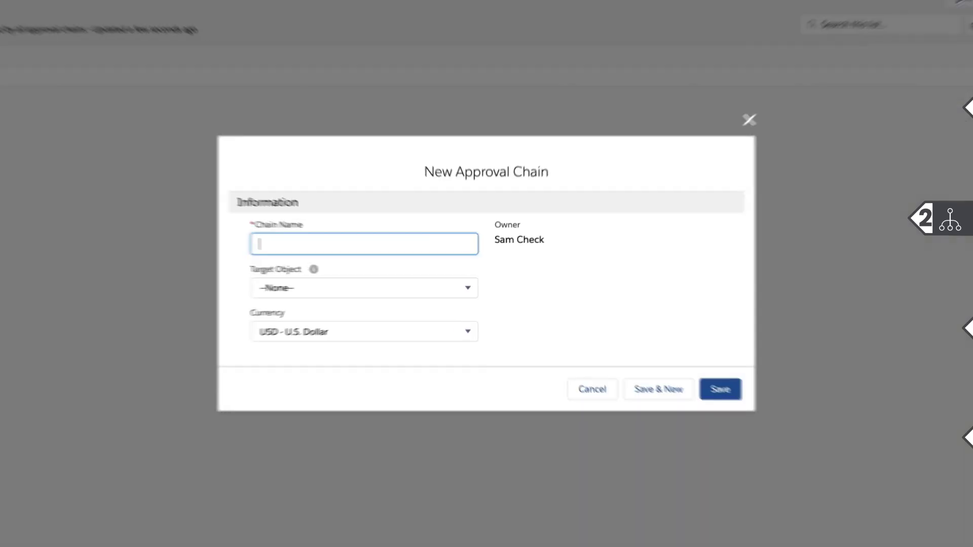
type("Terms")
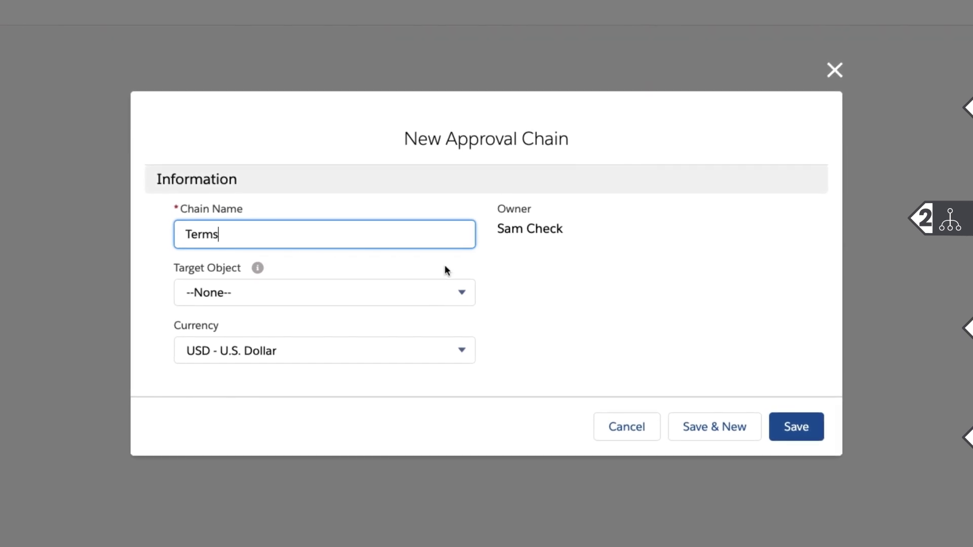
left_click(426, 292)
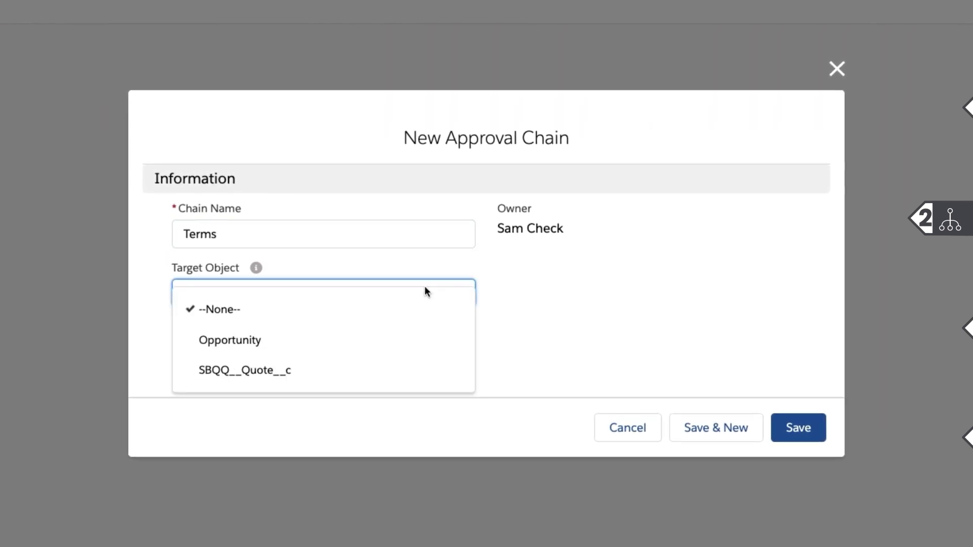
left_click(400, 378)
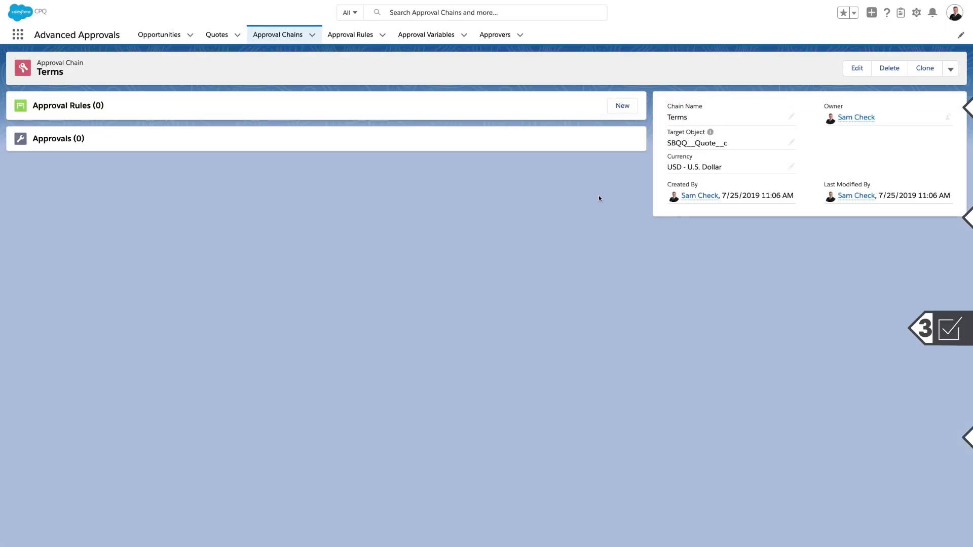
Fill in the Payment Terms rule: target SBQQ__Quote__c, step 1, approver Legal.
left_click(622, 106)
type("Payment Terms")
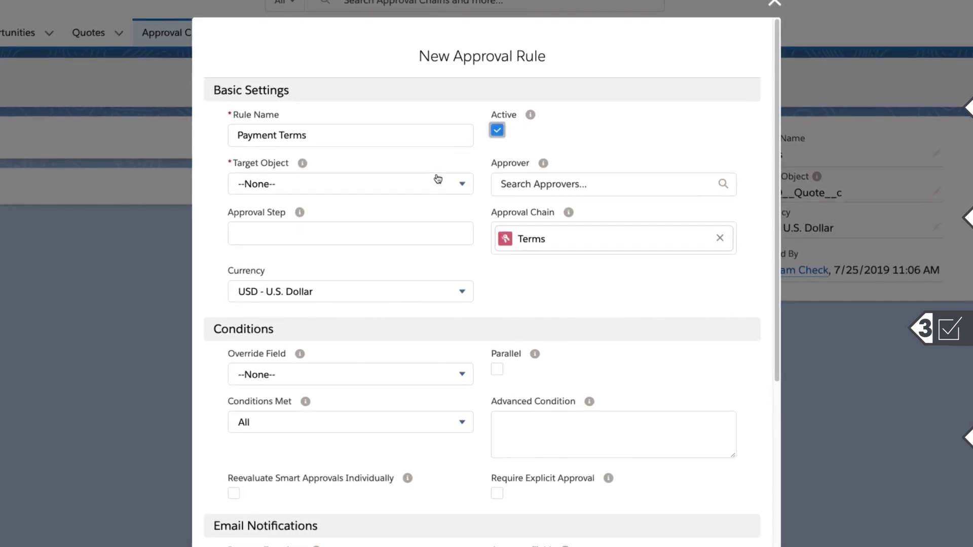
left_click(438, 179)
left_click(421, 260)
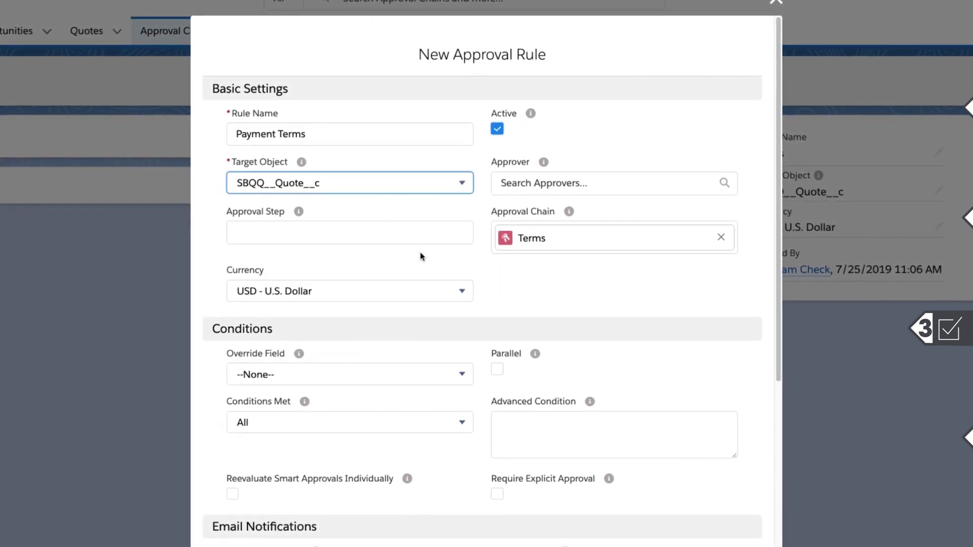
left_click(420, 232)
type("1")
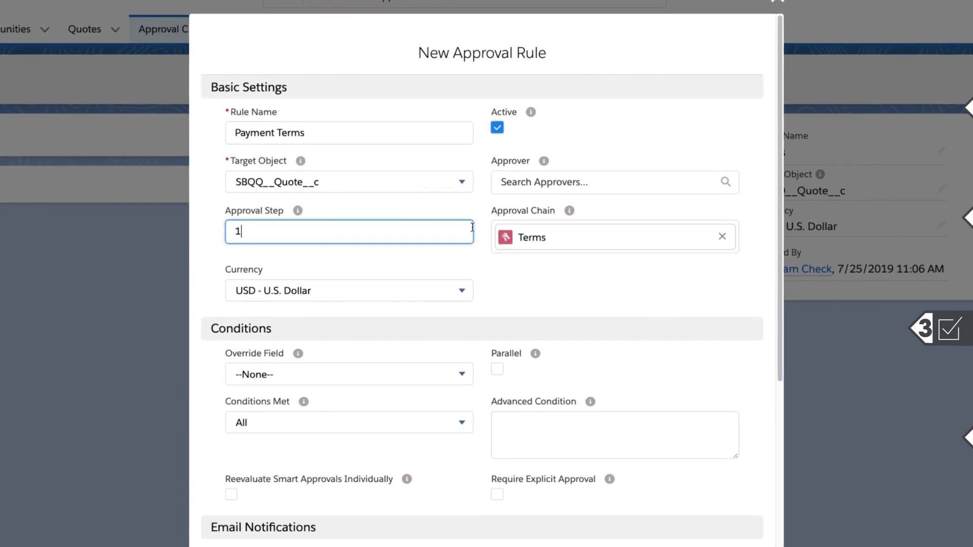
left_click(548, 186)
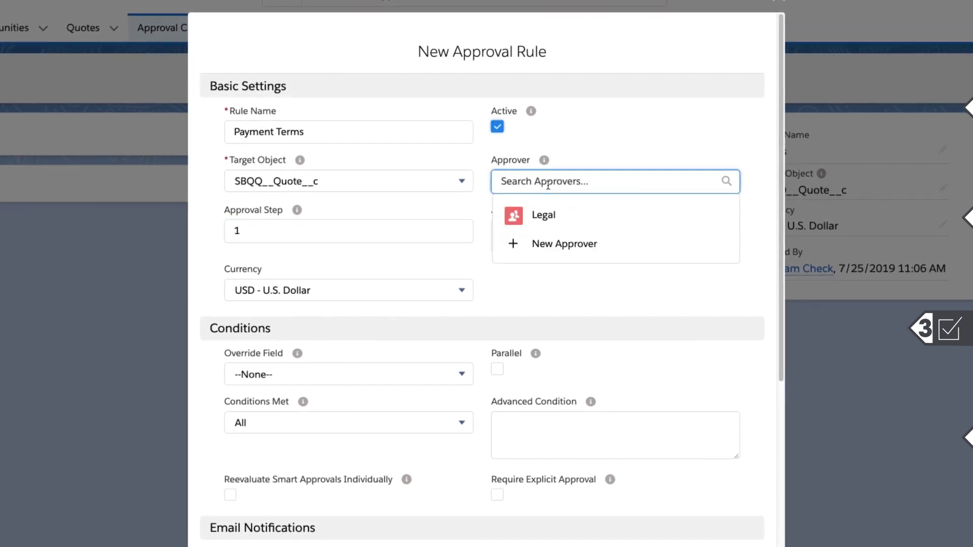
left_click(544, 213)
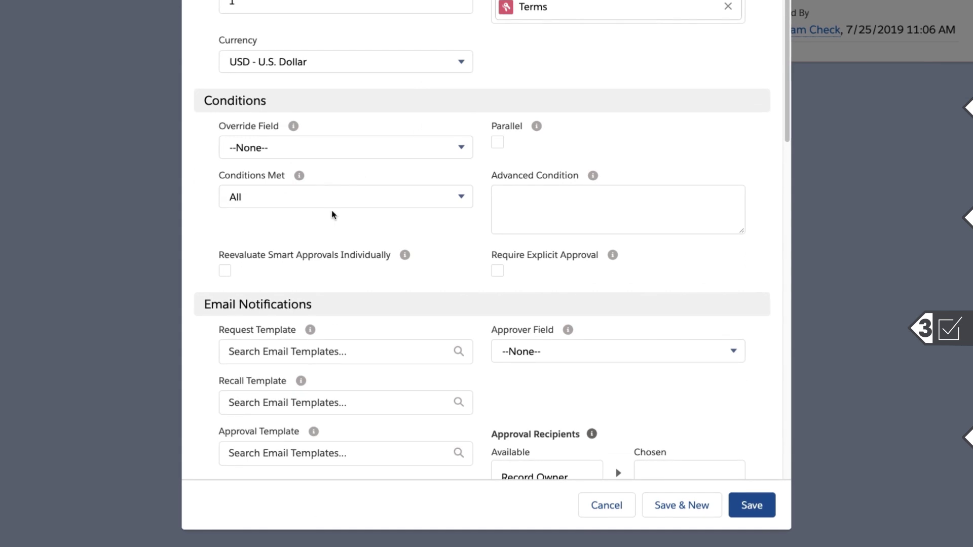
Set Conditions Met to All and use Quote Request Template for approval requests.
left_click(346, 209)
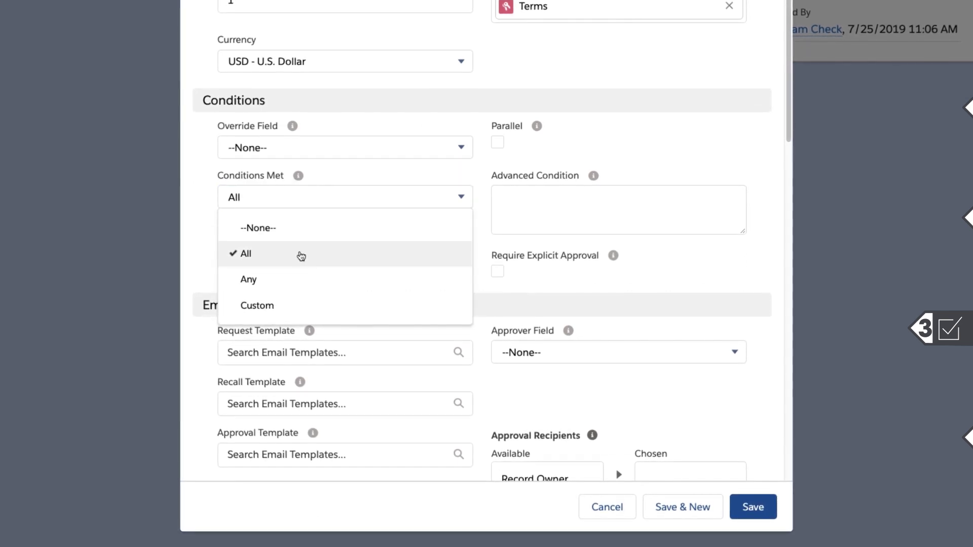
left_click(301, 255)
left_click(304, 353)
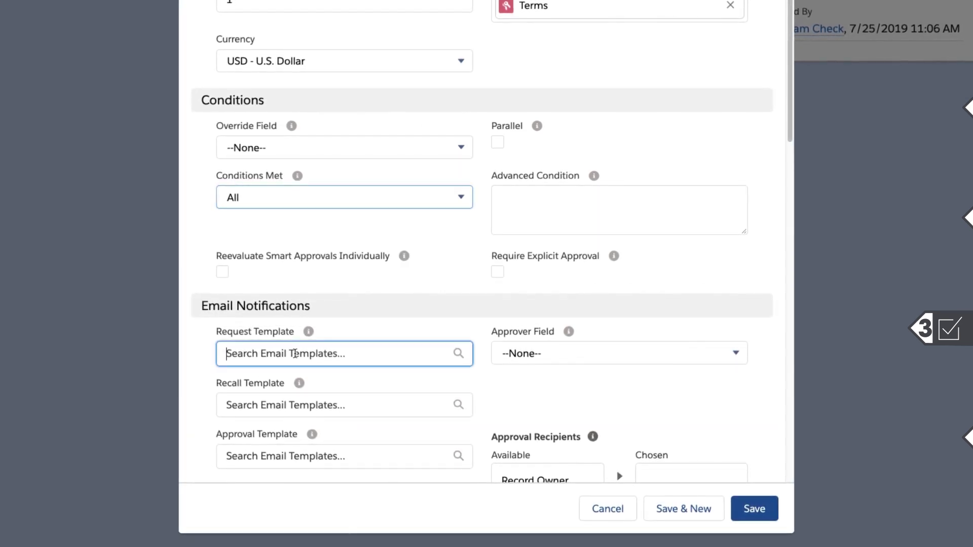
type("quote")
left_click(311, 474)
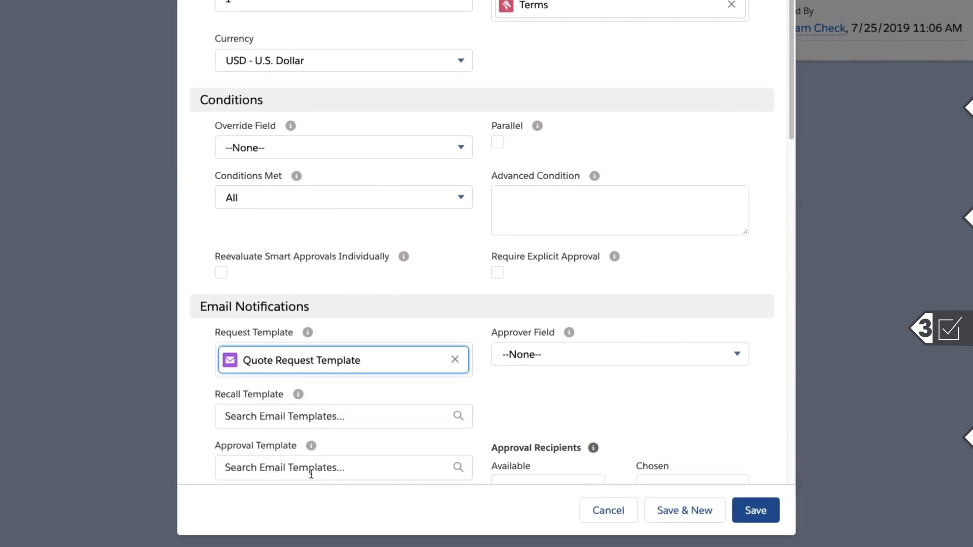
Assign Quote Approved Template and Quote Reject Template as the approval and rejection emails.
scroll(311, 469, "down", 1)
left_click(315, 432)
type("quote")
left_click(311, 470)
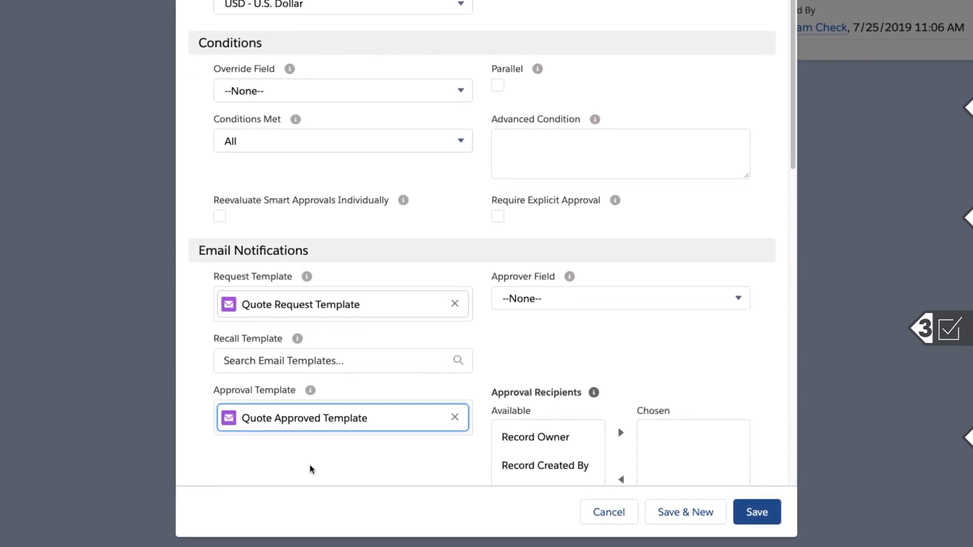
scroll(311, 470, "down", 1)
scroll(311, 470, "down", 1)
left_click(310, 473)
scroll(310, 471, "down", 5)
type("quote")
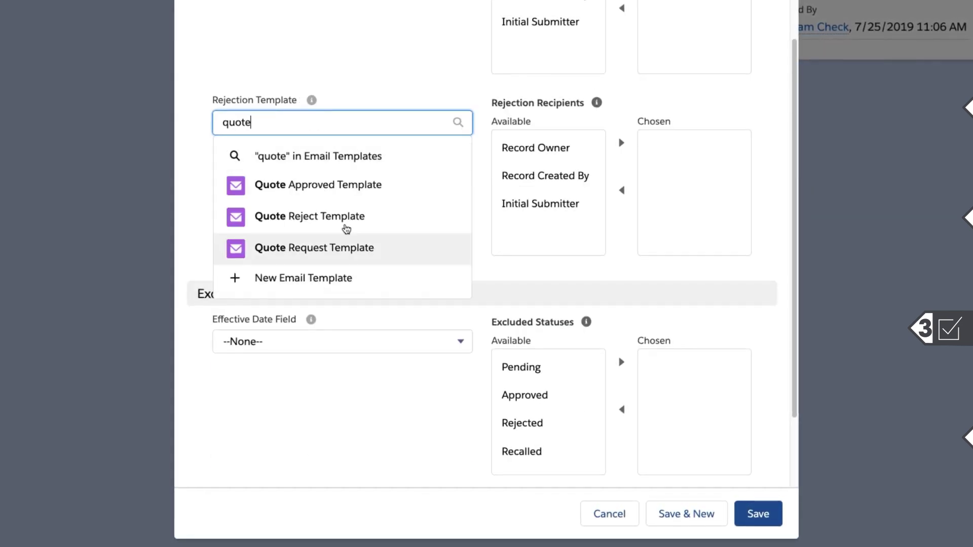
left_click(347, 224)
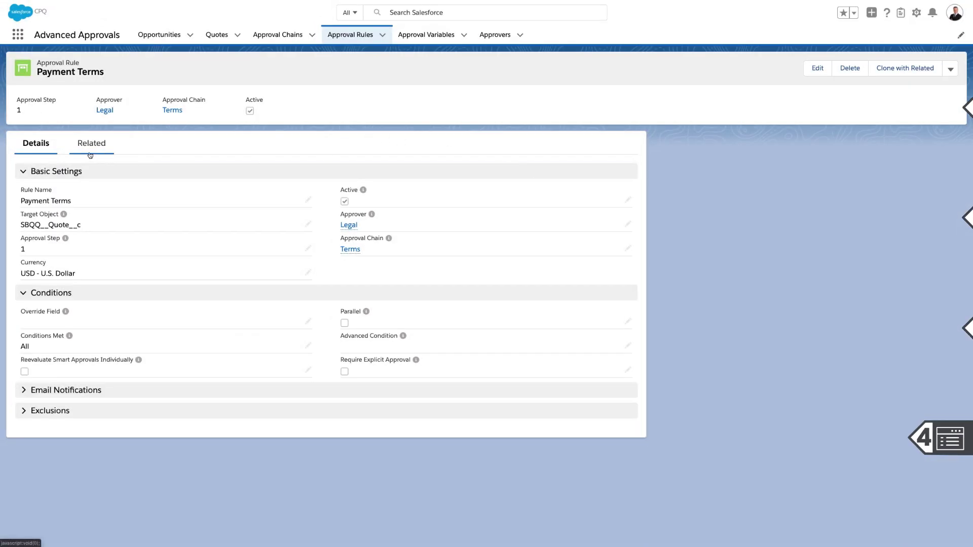
Start a new approval condition from the rule's Related tab with index 1.
left_click(90, 144)
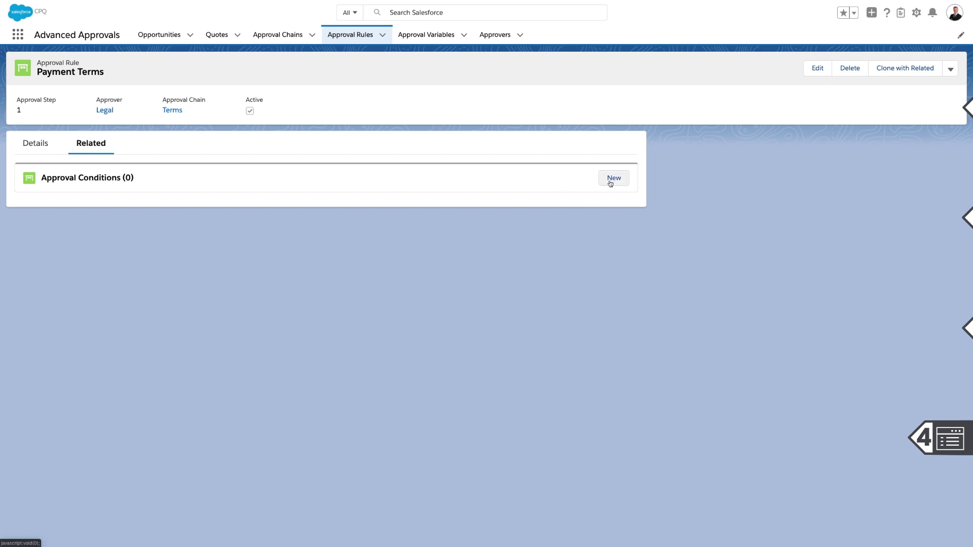
left_click(611, 182)
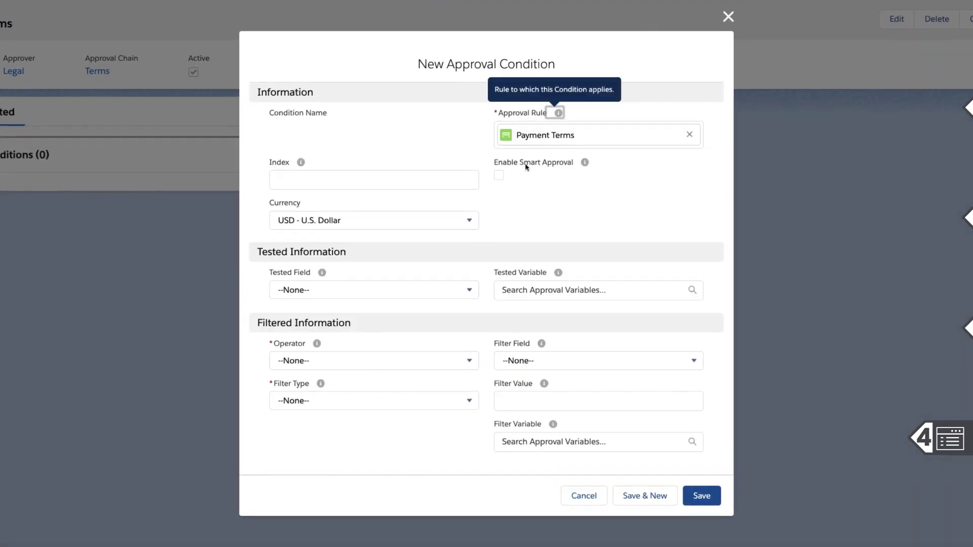
left_click(376, 179)
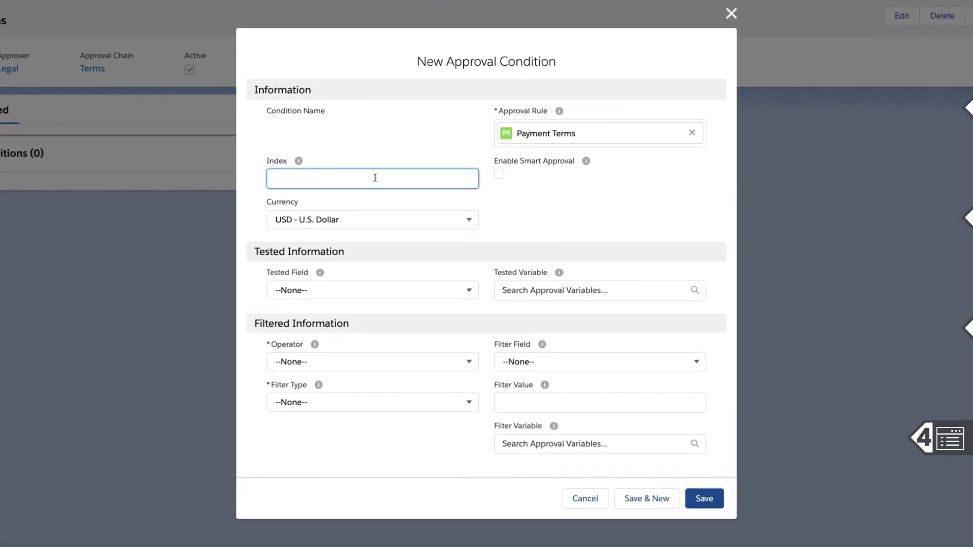
type("1")
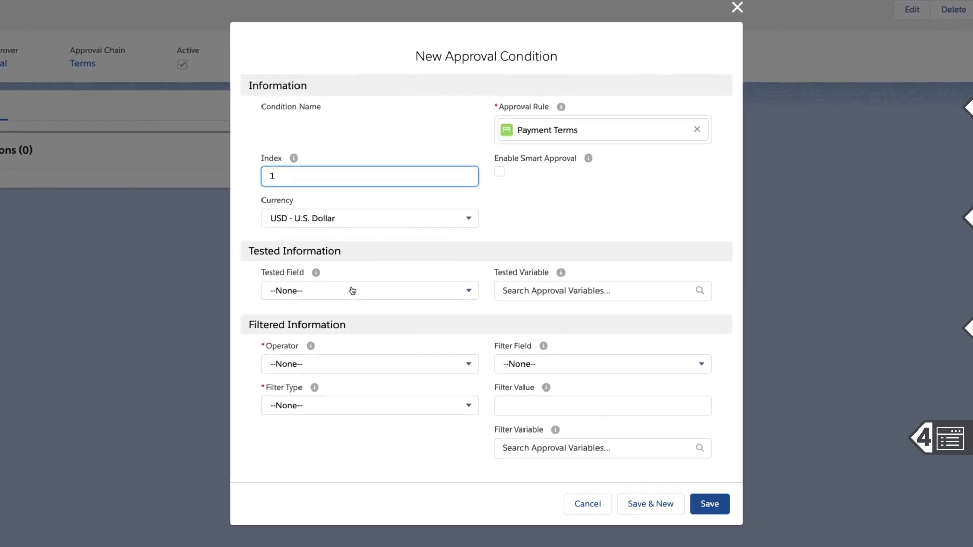
Make the condition test SBQQ__PaymentTerms__c not equals the value Net 30.
left_click(352, 290)
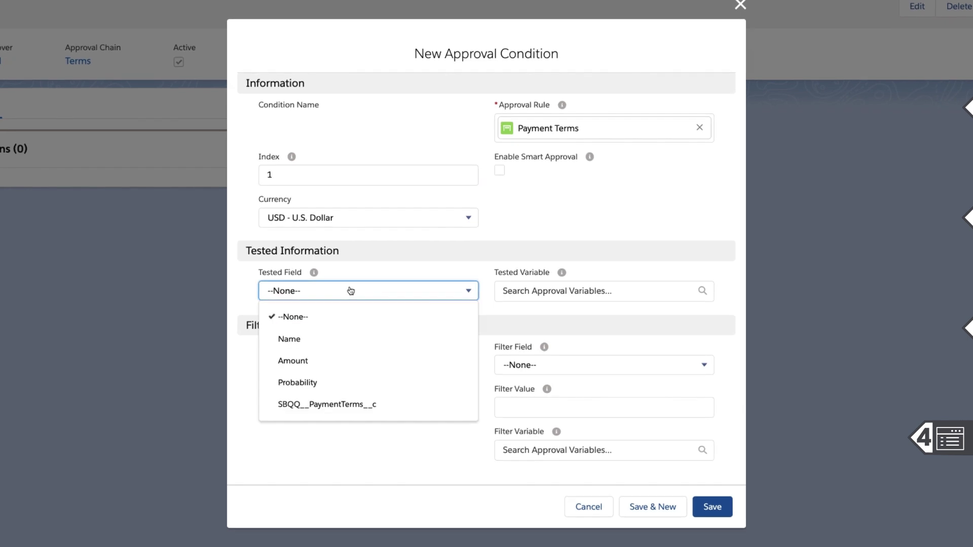
left_click(330, 404)
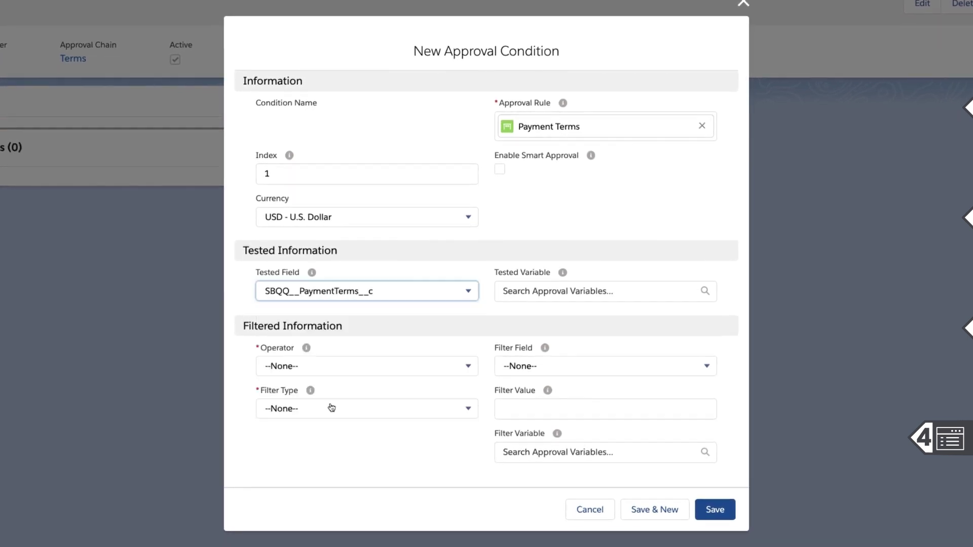
left_click(333, 368)
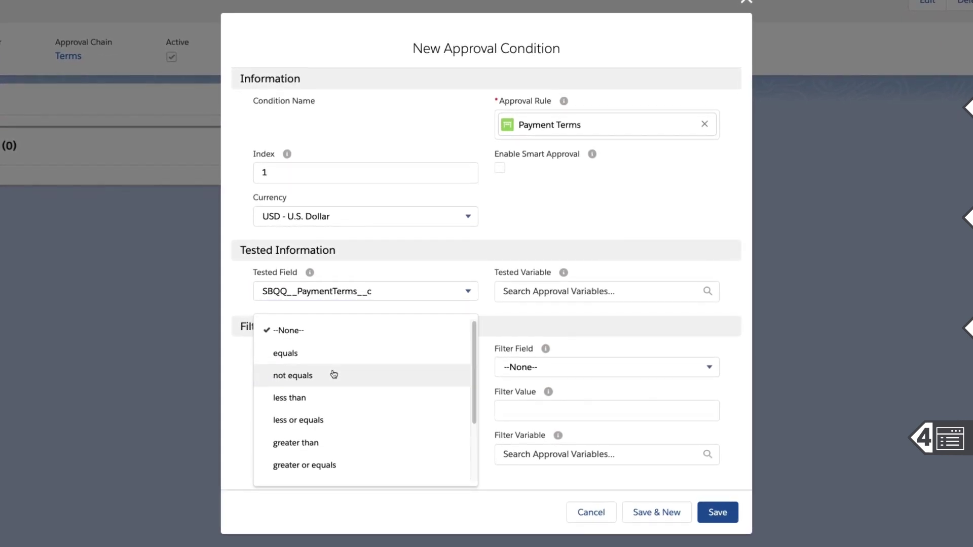
left_click(335, 373)
left_click(327, 405)
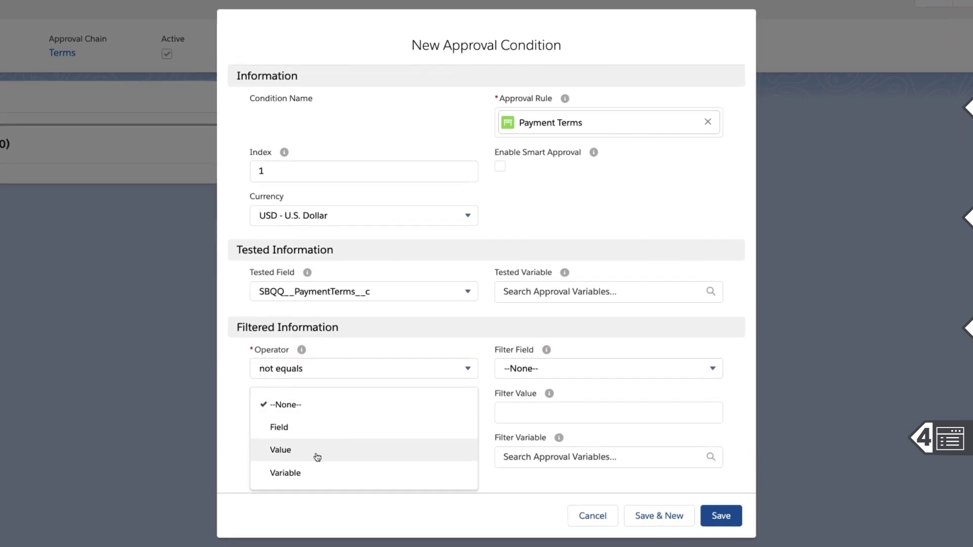
left_click(317, 457)
left_click(525, 412)
type("Net 30")
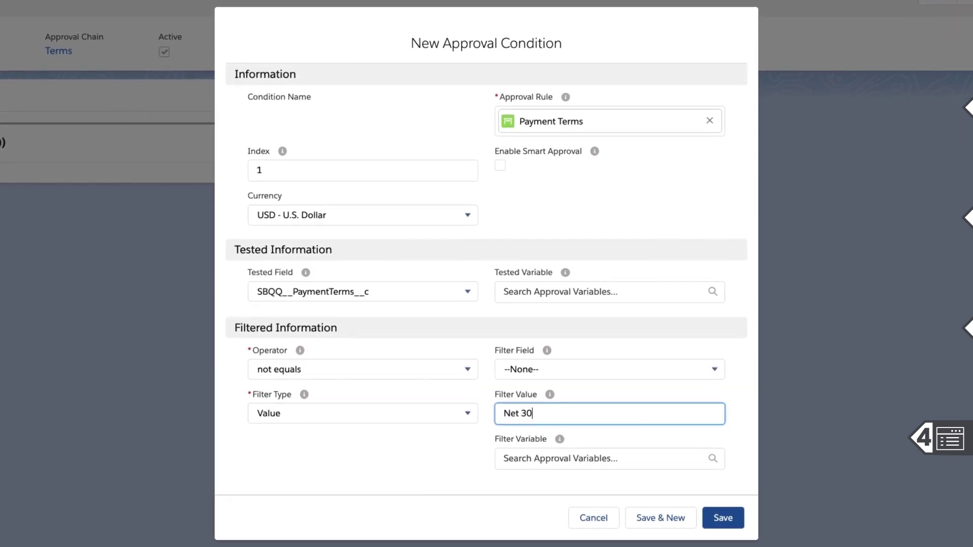